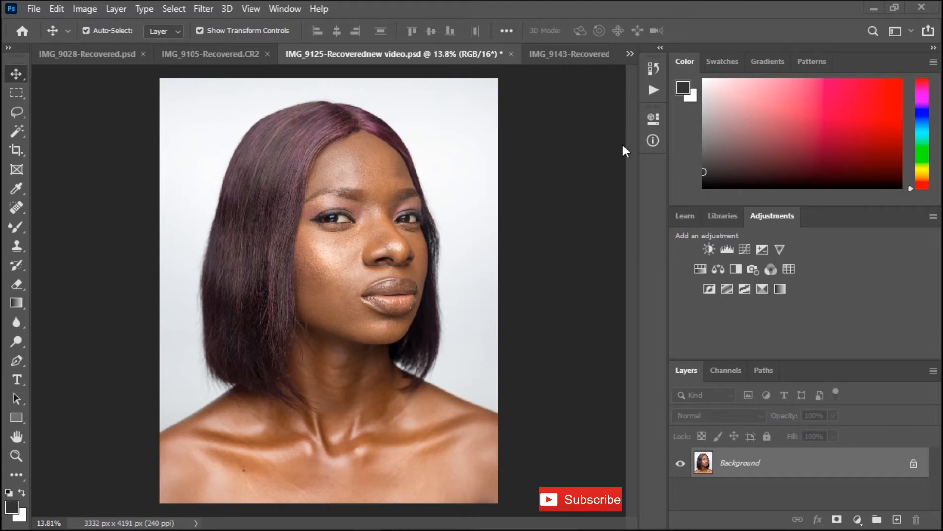
left_click(17, 112)
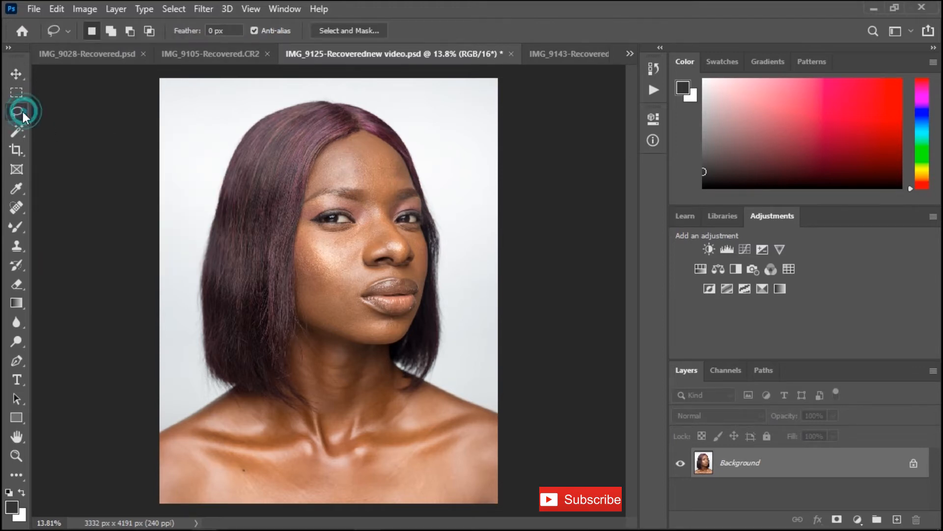
left_click(200, 8)
mouse_move(174, 9)
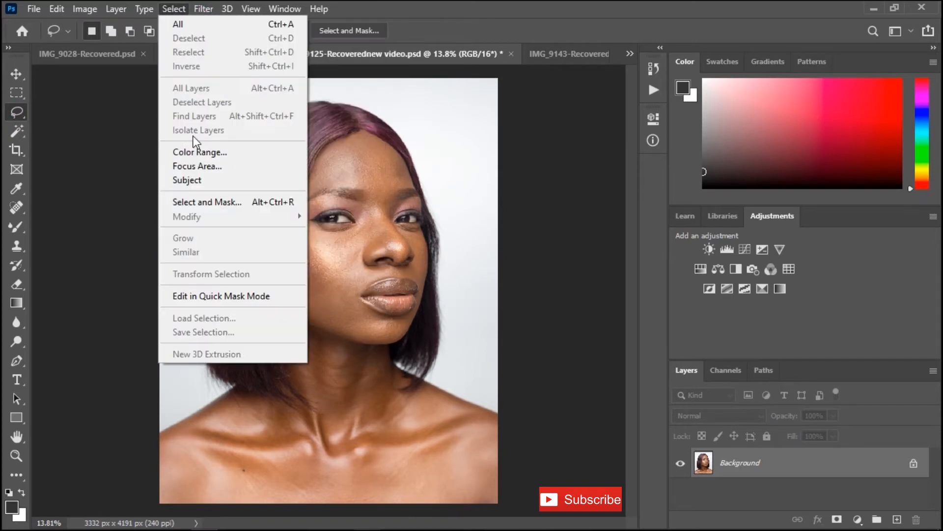
mouse_move(203, 10)
mouse_move(248, 175)
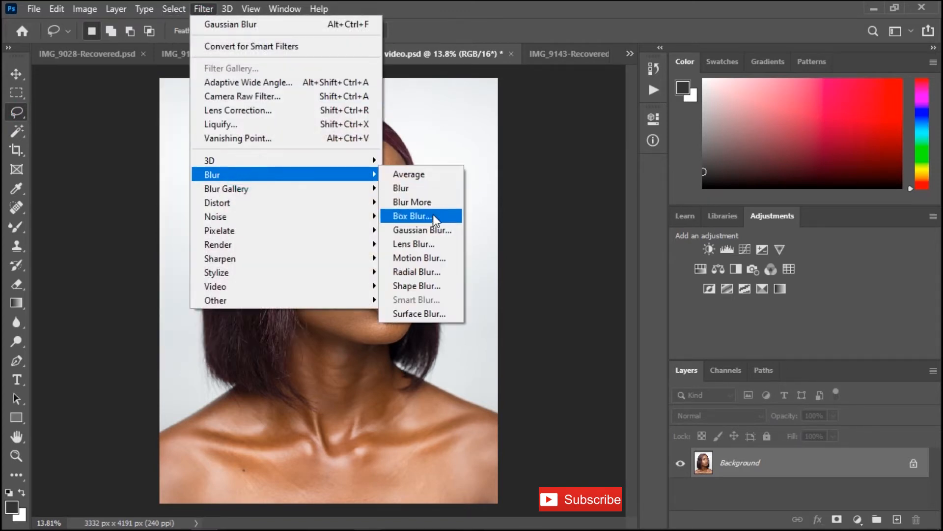
left_click(550, 169)
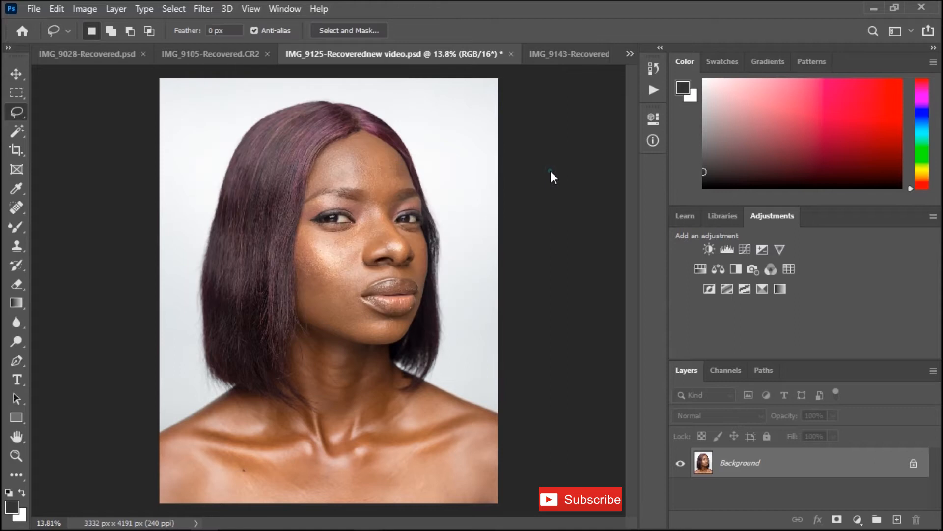
left_click(18, 228)
left_click(19, 71)
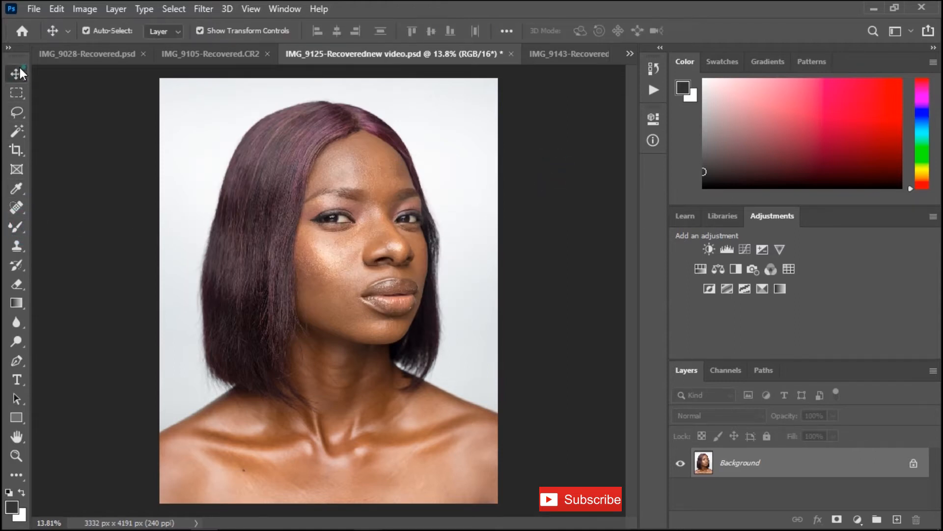
left_click(545, 152)
Run the Simple Frequency Separation action from the FX-Ray Retouch set with a Gaussian Blur radius of 5.5 pixels.
scroll(314, 324, "up", 1)
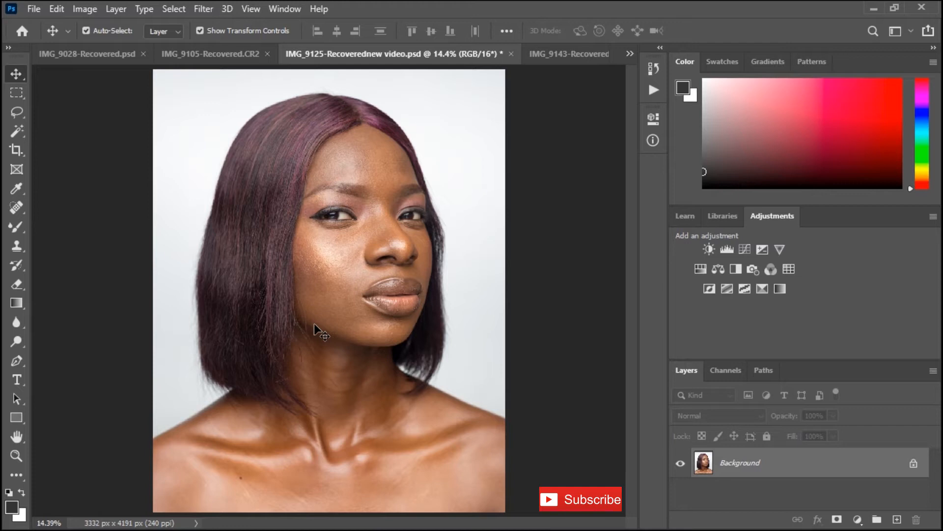
left_click(653, 90)
scroll(584, 123, "down", 1)
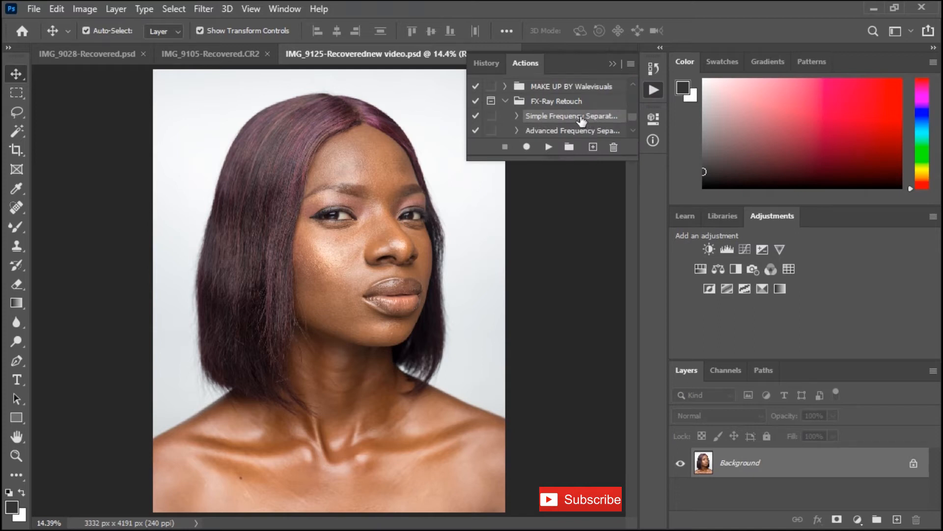
scroll(544, 113, "down", 1)
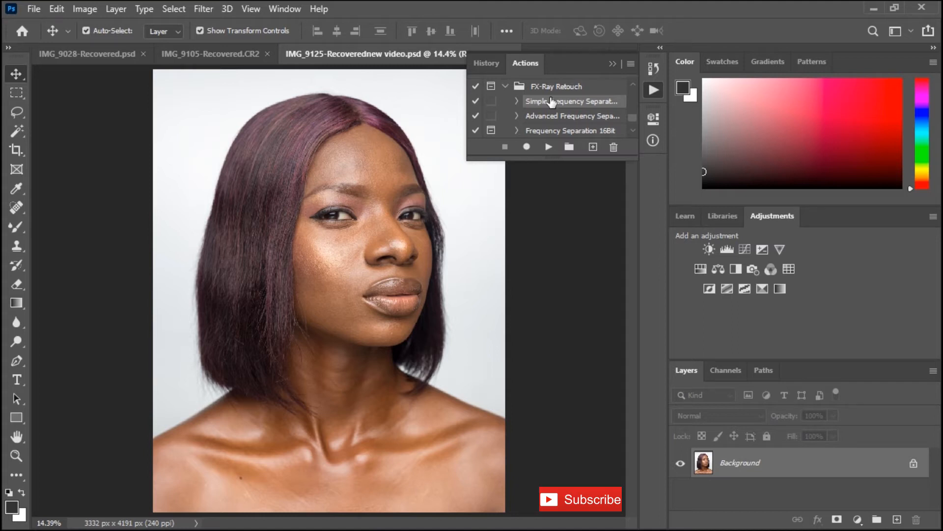
left_click(548, 146)
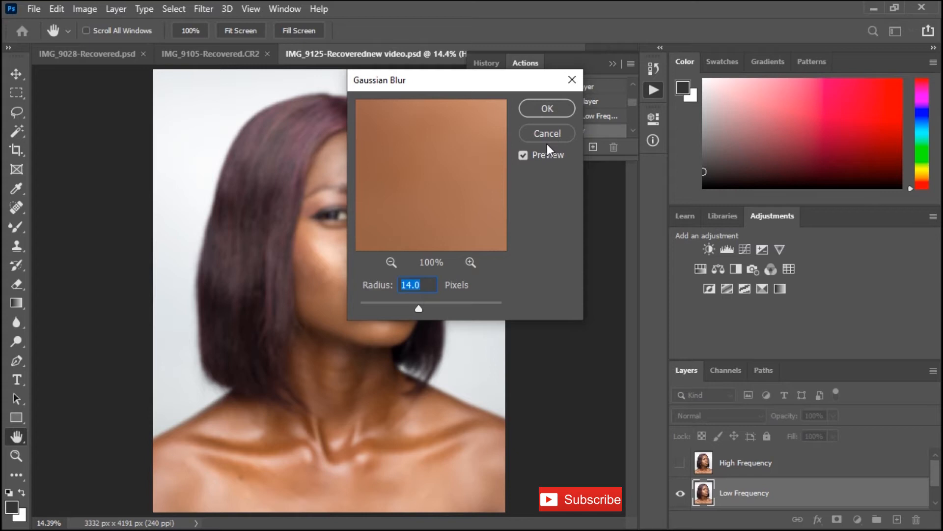
type("5.5")
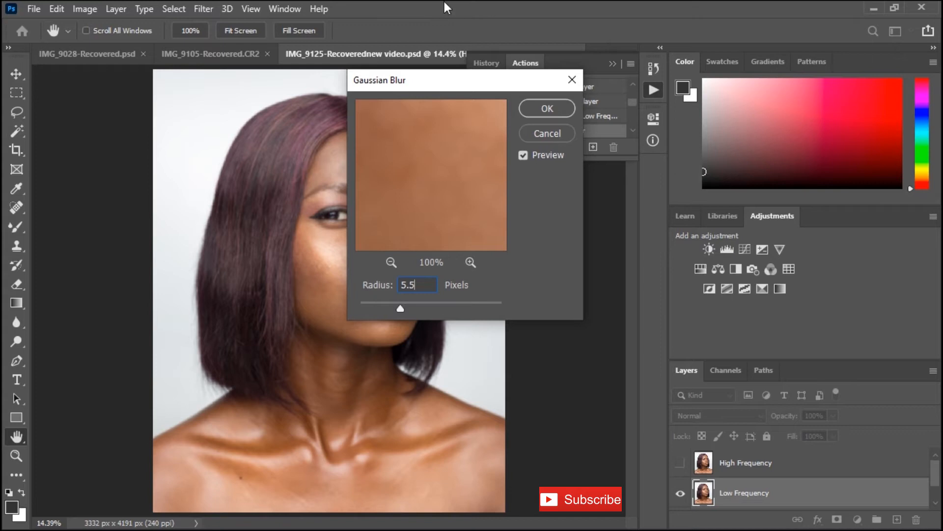
left_click(551, 109)
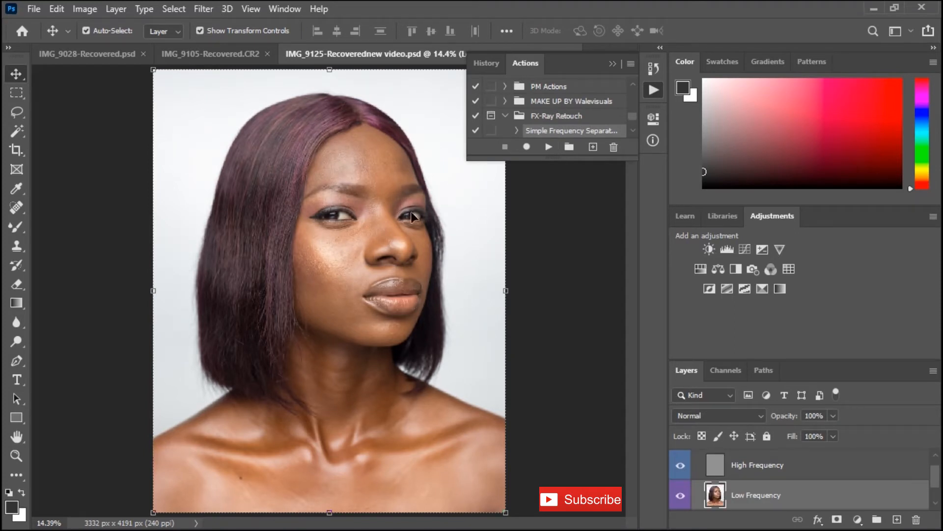
left_click(614, 66)
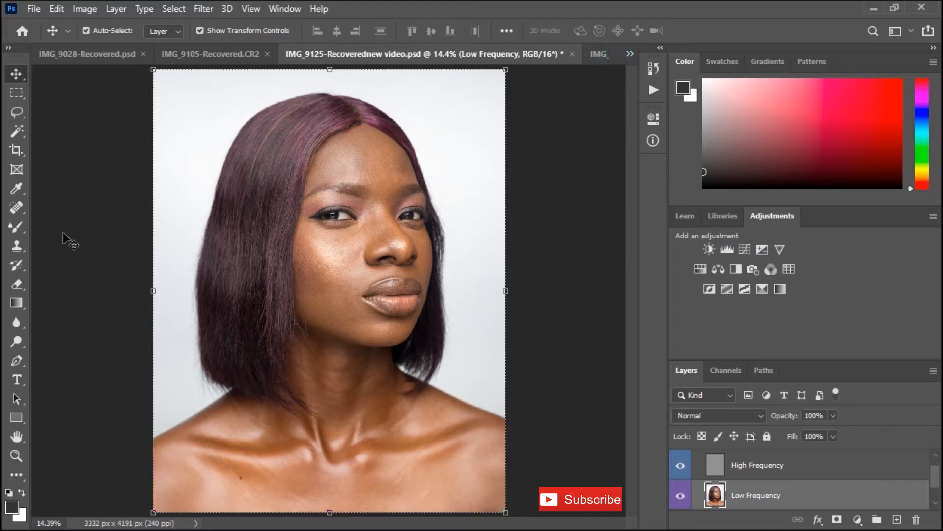
Smooth the forehead skin on the Low Frequency layer with the Mixer Brush, varying the brush size to fit each area.
left_click(16, 226)
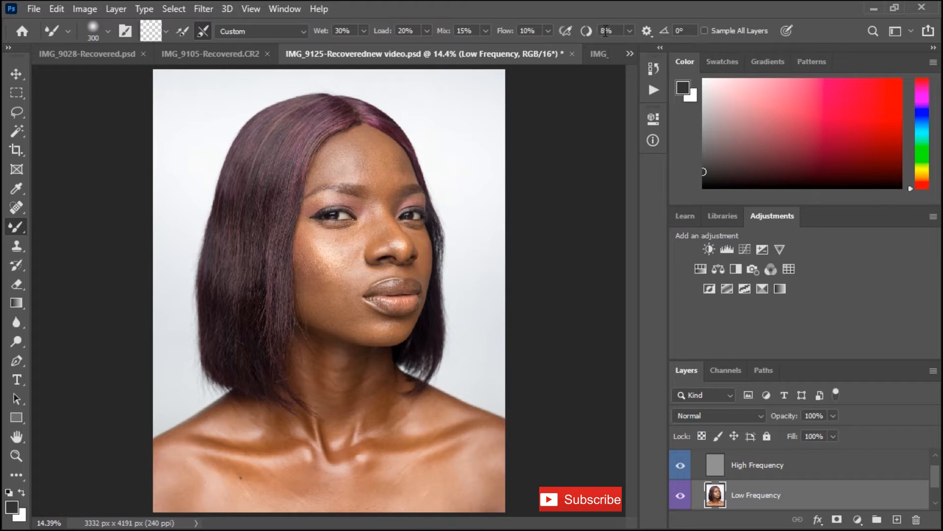
mouse_move(353, 171)
left_mouse_down()
mouse_move(399, 166)
mouse_move(388, 168)
left_mouse_up()
key("bracketright")
key("bracketright")
left_click_drag(379, 164, 380, 161)
key("bracketleft")
left_click_drag(338, 164, 352, 158)
key("bracketleft")
key("bracketleft")
key("bracketleft")
left_click_drag(365, 136, 375, 137)
key("bracketleft")
mouse_move(394, 162)
left_mouse_down()
mouse_move(406, 175)
mouse_move(369, 132)
mouse_move(341, 142)
left_mouse_up()
Blend the tones of the larger visible cheek and its lower edge toward the jaw with the Mixer Brush.
key("bracketright")
key("bracketright")
key("bracketright")
key("bracketright")
key("bracketleft")
key("bracketleft")
mouse_move(320, 280)
left_mouse_down()
mouse_move(306, 268)
mouse_move(317, 256)
mouse_move(318, 287)
mouse_move(317, 269)
left_mouse_up()
key("bracketright")
key("bracketright")
key("bracketright")
left_click_drag(317, 269, 313, 277)
left_click_drag(321, 297, 344, 311)
Blend the upper cheek highlight, the under-eye area and the skin beside the nose and mouth with the Mixer Brush.
key("bracketleft")
key("bracketleft")
mouse_move(323, 275)
left_mouse_down()
mouse_move(310, 267)
mouse_move(307, 243)
left_mouse_up()
left_click_drag(355, 239, 357, 238)
left_click_drag(337, 241, 348, 238)
key("]")
key("]")
left_click_drag(358, 274, 359, 271)
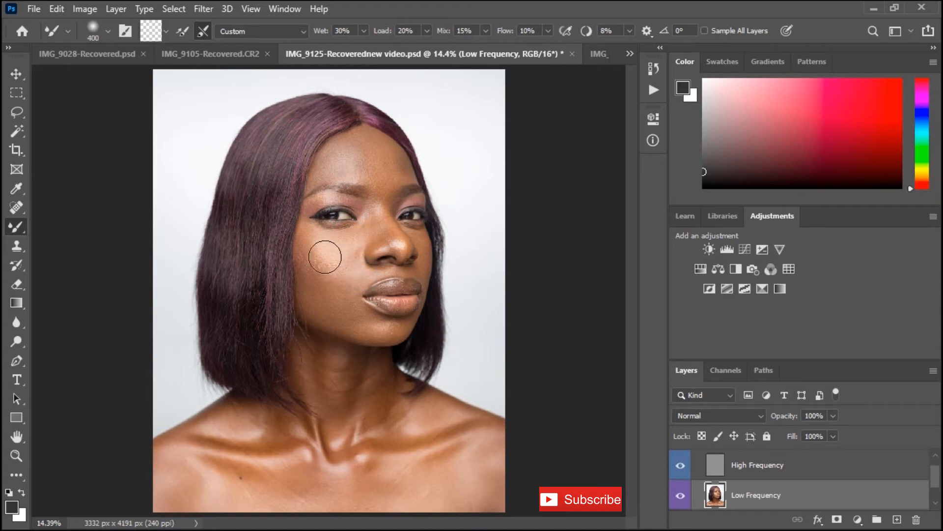
key("[")
left_click_drag(362, 236, 340, 238)
Smooth the chin and jawline and the narrow far cheek with the Mixer Brush, resizing it for each area.
key("]")
key("[")
key("[")
key("bracketleft")
mouse_move(391, 331)
left_mouse_down()
mouse_move(336, 328)
mouse_move(359, 328)
mouse_move(351, 320)
left_mouse_up()
key("bracketright")
key("bracketright")
key("bracketleft")
key("bracketleft")
key("bracketleft")
left_click_drag(415, 234, 424, 248)
mouse_move(420, 271)
left_mouse_down()
mouse_move(404, 271)
mouse_move(422, 273)
left_mouse_up()
left_click_drag(412, 319, 407, 328)
key("bracketright")
key("bracketright")
key("bracketright")
key("bracketright")
Collapse the Frequency Separation group and toggle its visibility to compare the portrait before and after smoothing.
left_click_drag(938, 487, 939, 467)
left_click(696, 458)
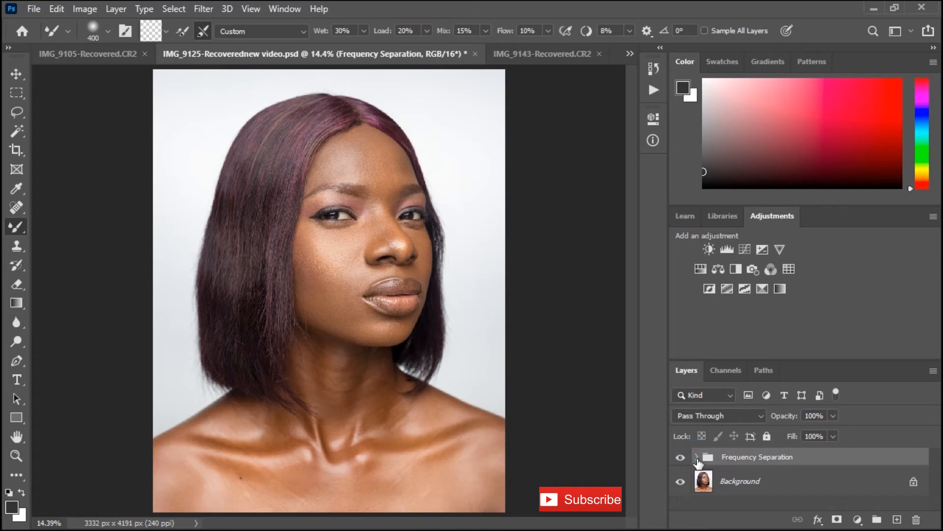
left_click(683, 459)
left_click(683, 459)
left_click(683, 459)
left_click(683, 459)
Reselect the Low Frequency layer inside its group and blend the skin between the eyebrows and above the far eye with a smaller brush.
left_click(696, 457)
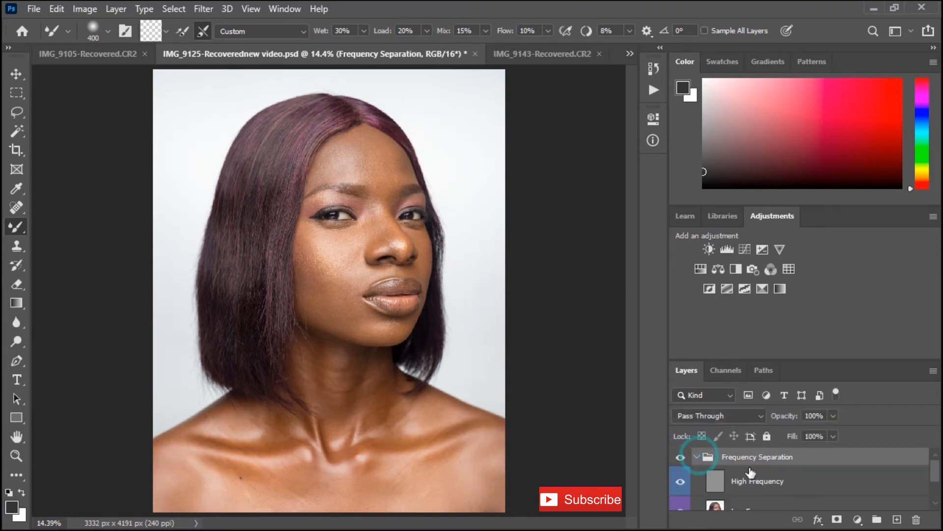
scroll(775, 494, "down", 1)
left_click(775, 493)
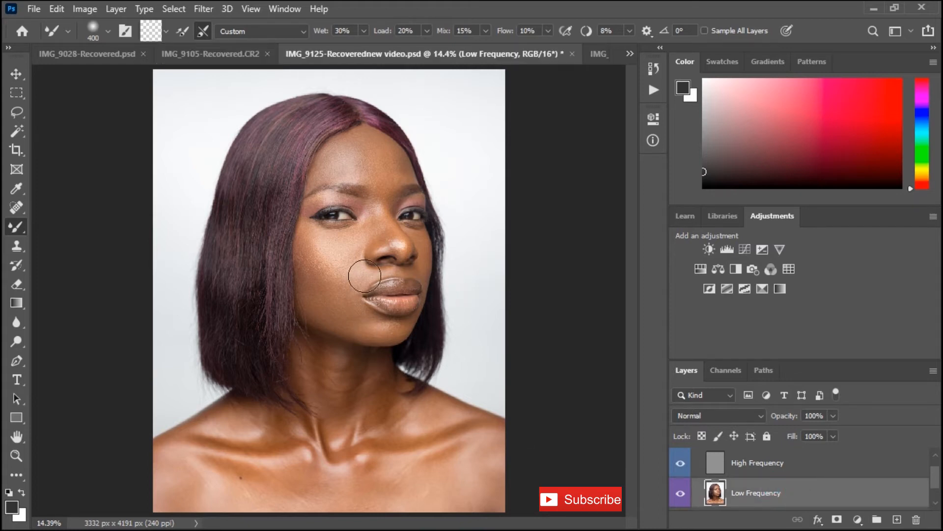
scroll(362, 265, "up", 1)
key("bracketleft")
key("bracketleft")
key("bracketleft")
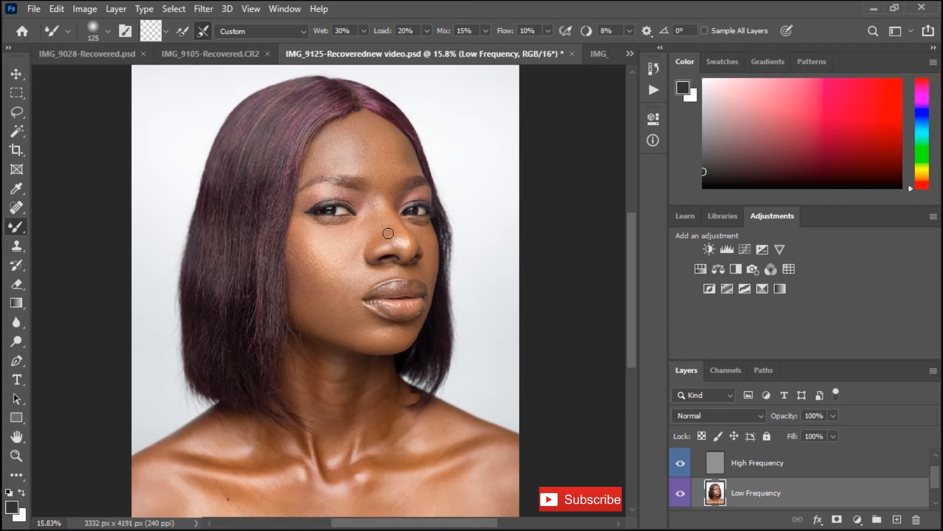
key("bracketright")
key("bracketright")
left_click_drag(383, 199, 383, 201)
key("bracketleft")
left_click_drag(408, 196, 426, 192)
left_click(415, 197)
Blend the highlights and shadows along the nose bridge, nose tip and upper lip area with the Mixer Brush.
left_click_drag(394, 209, 393, 218)
left_click_drag(397, 214, 392, 216)
left_click_drag(406, 241, 405, 242)
left_click(387, 248)
left_click_drag(391, 224, 387, 223)
mouse_move(397, 272)
left_mouse_down()
mouse_move(332, 277)
mouse_move(330, 253)
mouse_move(349, 248)
mouse_move(368, 223)
left_mouse_up()
Touch up the chin and the skin beside the lower lip with a resized Mixer Brush.
key("bracketright")
key("bracketleft")
key("bracketleft")
left_click(394, 337)
key("bracketleft")
key("bracketleft")
left_click(421, 316)
Smooth the upper chest skin below the collarbone, out to the image's left edge, with the Mixer Brush at varying sizes.
scroll(418, 295, "down", 4)
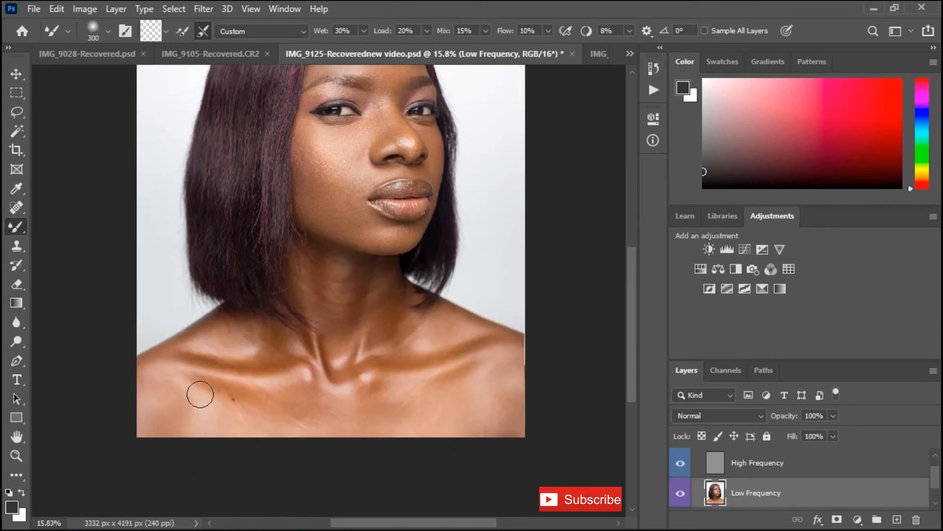
key("bracketright")
key("bracketright")
key("bracketright")
key("bracketright")
left_click(249, 402)
key("bracketleft")
left_click(231, 390)
key("bracketright")
key("bracketleft")
left_click(194, 394)
key("bracketright")
key("bracketright")
left_click(206, 417)
key("bracketleft")
key("bracketleft")
key("bracketleft")
left_click(204, 405)
key("bracketright")
key("bracketright")
left_click(157, 397)
Blend the highlights and shadows along and just above the collarbone on the image's left side with the Mixer Brush.
key("bracketleft")
key("bracketleft")
key("bracketleft")
key("bracketleft")
left_click(287, 365)
left_click(205, 364)
key("bracketright")
key("bracketright")
left_click(270, 339)
Smooth the top edge and inner area of the shoulder on the image's left side with the Mixer Brush.
key("bracketleft")
left_click_drag(195, 330, 155, 354)
key("bracketright")
key("bracketright")
key("bracketright")
mouse_move(214, 343)
left_mouse_down()
mouse_move(262, 346)
mouse_move(223, 339)
left_mouse_up()
key("bracketleft")
key("bracketleft")
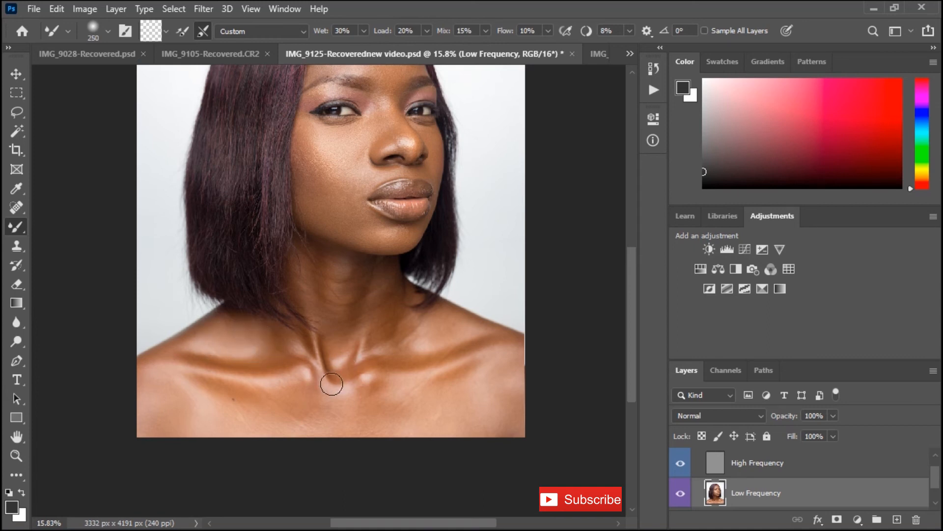
Blend the skin around the base of the throat and the inner ends of the collarbones with the Mixer Brush.
left_click_drag(335, 391, 371, 380)
left_click(305, 375)
left_click(395, 380)
key("bracketleft")
key("bracketleft")
left_click(407, 378)
Smooth the chest skin just below the collarbone on the image's right side with the Mixer Brush at large and small sizes.
key("bracketright")
key("bracketright")
key("bracketright")
key("bracketright")
key("bracketright")
left_click(485, 394)
key("bracketleft")
key("bracketleft")
key("bracketleft")
key("bracketleft")
key("bracketleft")
key("bracketleft")
left_click(468, 371)
Even out the lower chest skin along the image's bottom edge with an enlarged Mixer Brush.
key("bracketright")
key("bracketright")
key("bracketright")
key("bracketright")
left_click(375, 423)
key("bracketright")
left_click(278, 424)
key("bracketleft")
left_click(370, 424)
left_click(407, 411)
Smooth the upper arm skin at the image's lower right edge with a large Mixer Brush.
key("bracketright")
key("bracketright")
key("bracketright")
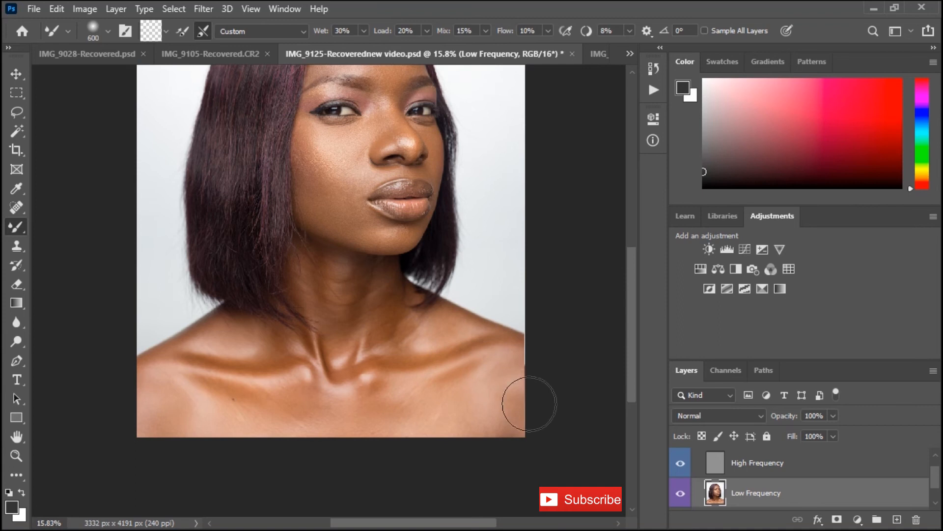
key("bracketleft")
key("bracketleft")
key("bracketleft")
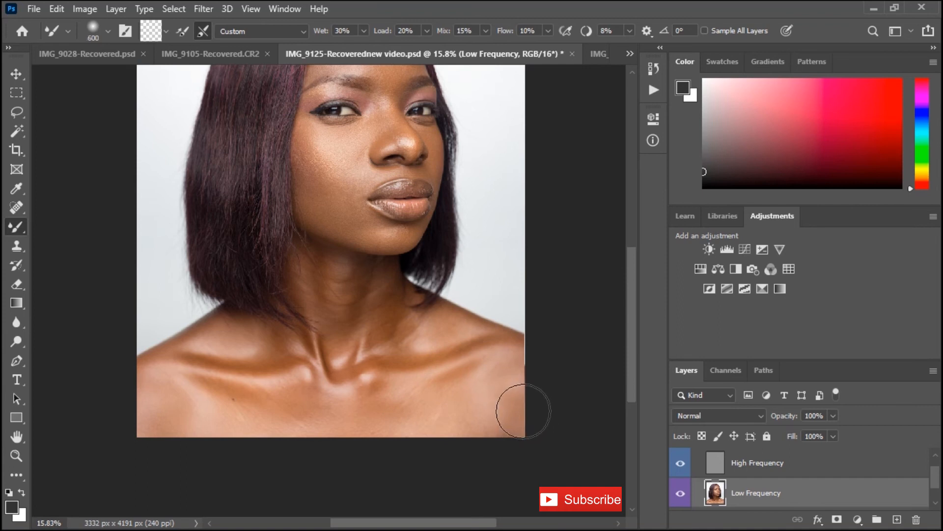
left_click(519, 413)
Blend the top of the shoulder and the skin above the collarbone on the image's right side with the Mixer Brush.
key("bracketleft")
key("bracketleft")
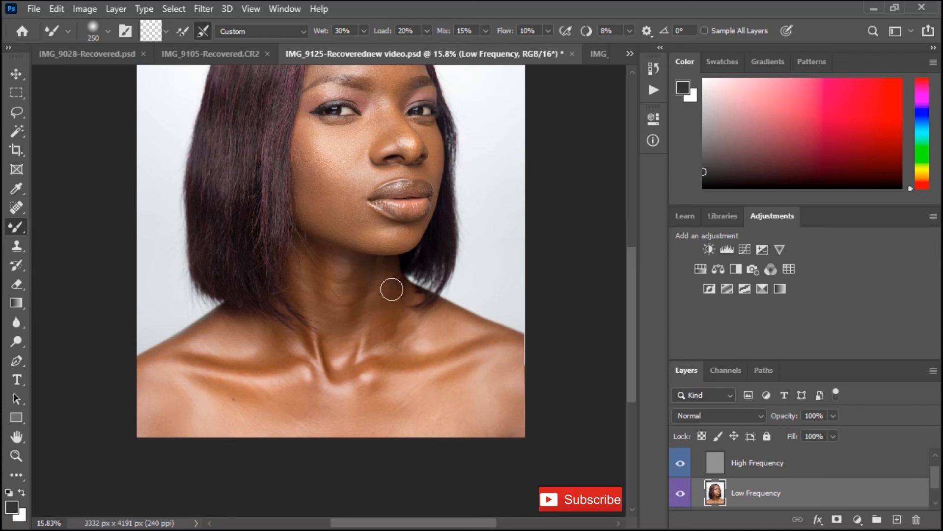
mouse_move(394, 316)
left_mouse_down()
mouse_move(385, 333)
mouse_move(432, 310)
mouse_move(514, 340)
left_mouse_up()
key("bracketright")
key("bracketright")
key("bracketright")
mouse_move(444, 337)
left_mouse_down()
mouse_move(424, 339)
mouse_move(456, 331)
mouse_move(428, 330)
left_mouse_up()
Smooth the side of the neck on the image's right with vertical Mixer Brush strokes at varying sizes.
key("bracketright")
mouse_move(387, 285)
left_mouse_down()
mouse_move(389, 338)
mouse_move(399, 315)
mouse_move(388, 312)
mouse_move(384, 342)
left_mouse_up()
key("bracketleft")
left_click_drag(388, 312, 385, 327)
key("bracketright")
left_click_drag(368, 273, 370, 308)
key("bracketleft")
key("bracketleft")
Blend the centre of the neck from beneath the chin toward the throat hollow with a smaller Mixer Brush.
mouse_move(343, 268)
left_mouse_down()
mouse_move(343, 291)
mouse_move(362, 278)
mouse_move(358, 324)
left_mouse_up()
mouse_move(322, 259)
left_mouse_down()
mouse_move(309, 276)
mouse_move(313, 310)
mouse_move(347, 337)
left_mouse_up()
key("bracketright")
key("bracketleft")
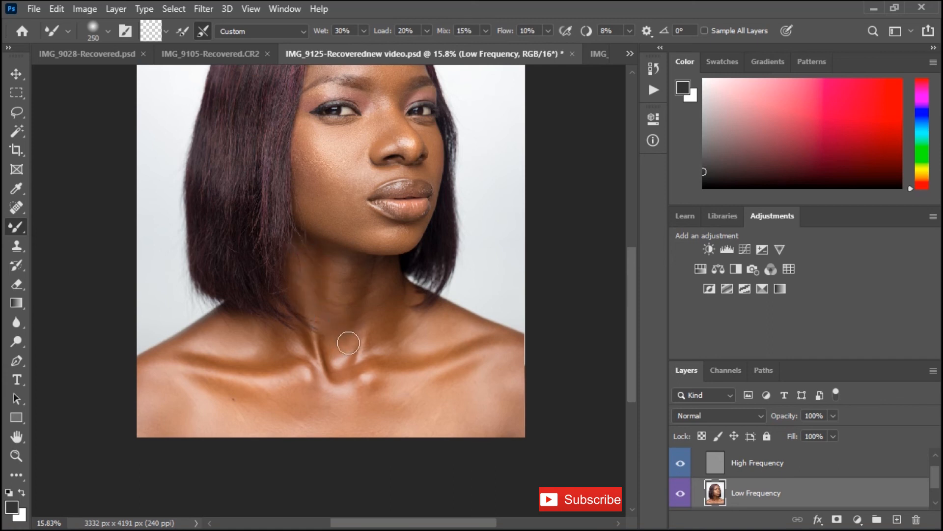
key("bracketleft")
key("bracketright")
Smooth the side of the neck next to the hair on the image's left with the Mixer Brush.
mouse_move(294, 334)
left_mouse_down()
mouse_move(281, 338)
mouse_move(280, 327)
mouse_move(297, 320)
mouse_move(296, 308)
left_mouse_up()
key("bracketright")
mouse_move(315, 266)
left_mouse_down()
mouse_move(312, 302)
mouse_move(301, 259)
mouse_move(308, 309)
left_mouse_up()
key("bracketleft")
key("bracketleft")
Fit the whole portrait in view and compare the retouch before and after by toggling the Frequency Separation group's visibility.
key("ctrl+0")
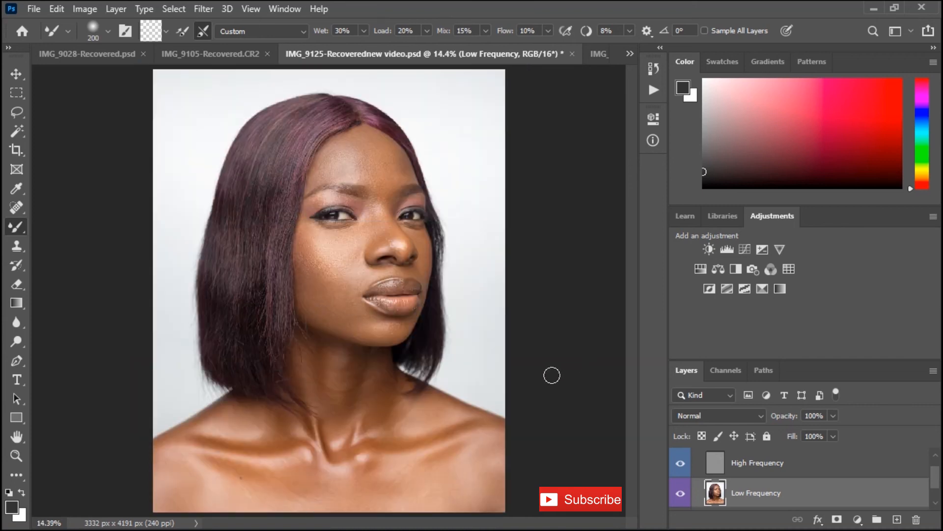
scroll(771, 472, "up", 1)
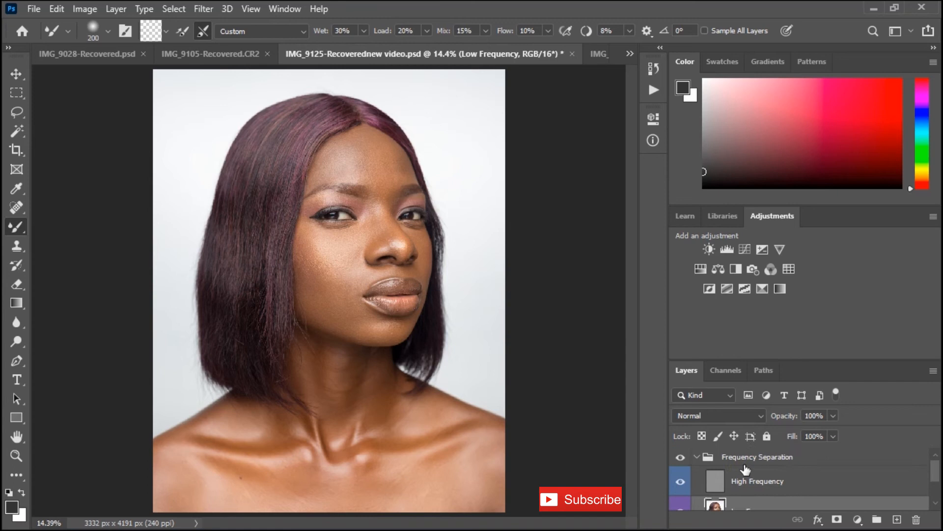
left_click(697, 457)
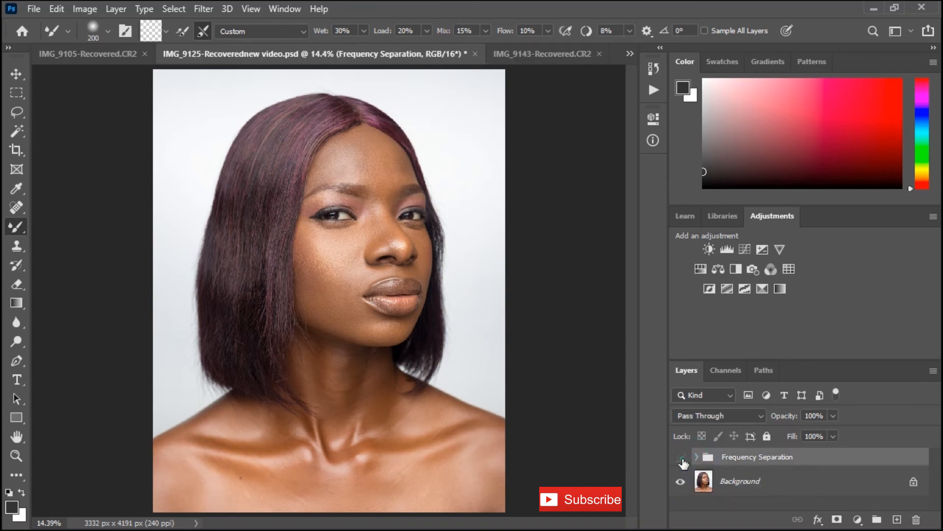
left_click(681, 458)
left_click(681, 458)
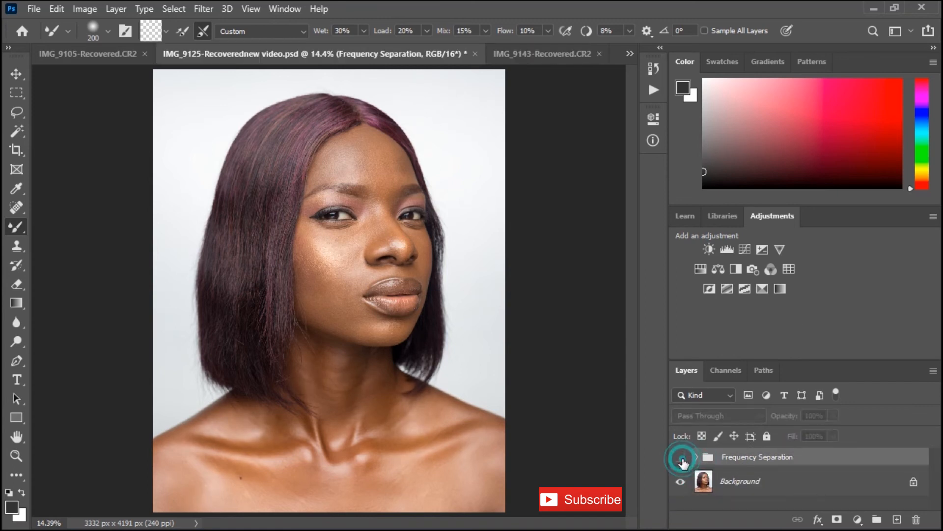
left_click(681, 458)
left_click(681, 458)
left_click(681, 459)
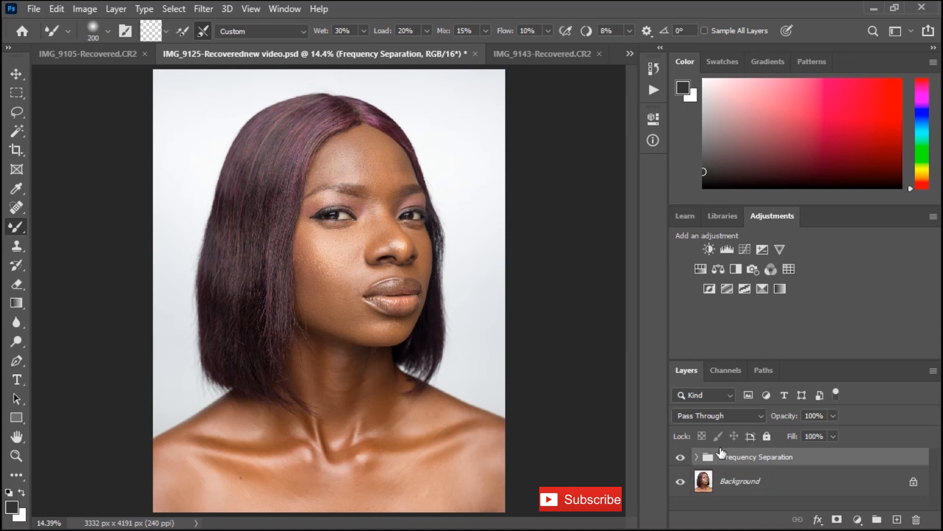
Blend the forehead and the bridge of the nose on the Low Frequency layer with an enlarged Mixer Brush.
left_click(697, 457)
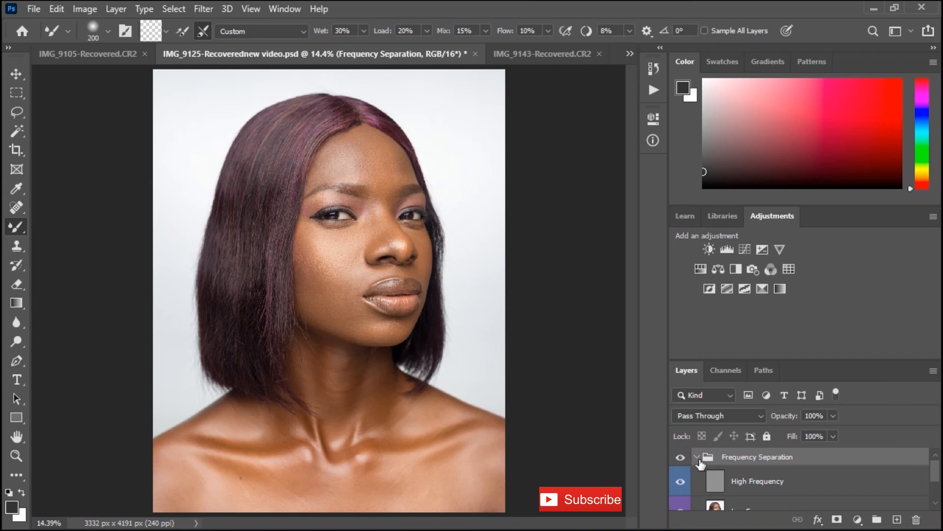
left_click(756, 489)
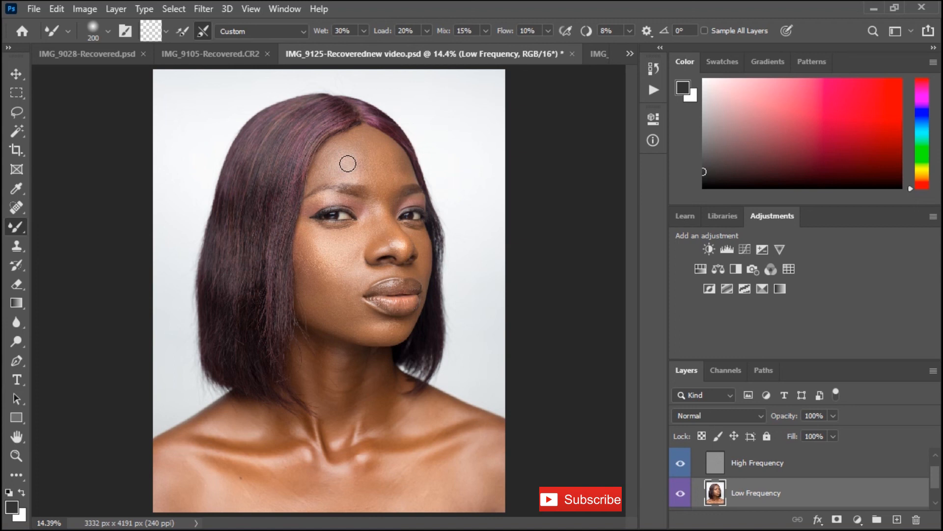
key("bracketleft")
key("bracketright")
key("bracketright")
key("bracketright")
mouse_move(359, 174)
left_mouse_down()
mouse_move(331, 170)
mouse_move(341, 161)
mouse_move(399, 173)
mouse_move(379, 211)
mouse_move(386, 227)
mouse_move(421, 231)
mouse_move(424, 258)
mouse_move(382, 266)
left_mouse_up()
Touch up the chin skin below the lower lip with a resized Mixer Brush.
key("bracketright")
key("bracketright")
key("bracketleft")
key("bracketleft")
key("bracketleft")
key("bracketleft")
key("bracketleft")
key("bracketright")
key("bracketright")
left_click_drag(394, 333, 399, 326)
Smooth the upper lip out to its corner with a small Mixer Brush.
scroll(392, 306, "up", 1, "alt")
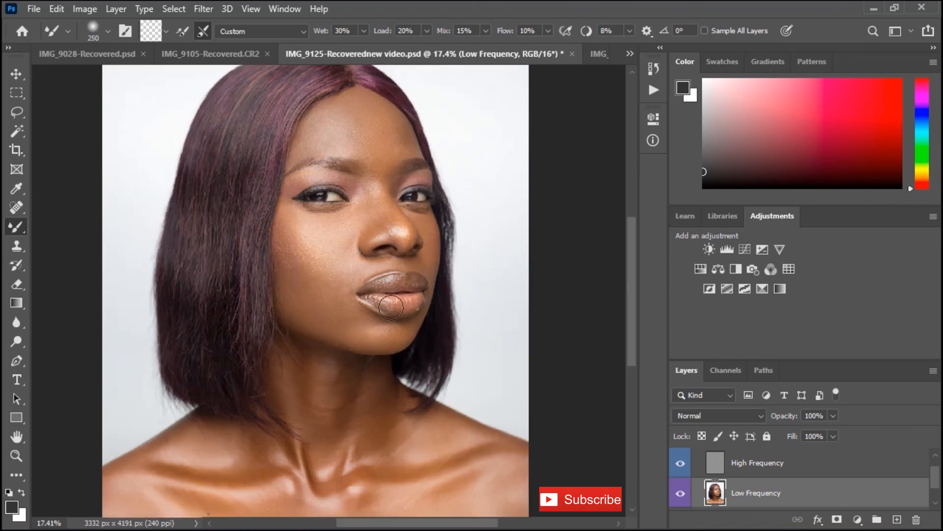
key("bracketleft")
key("bracketleft")
key("bracketleft")
mouse_move(392, 283)
left_mouse_down()
mouse_move(389, 308)
mouse_move(415, 308)
mouse_move(395, 313)
mouse_move(386, 301)
mouse_move(421, 300)
mouse_move(403, 301)
mouse_move(413, 278)
mouse_move(369, 287)
left_mouse_up()
scroll(369, 262, "down", 3)
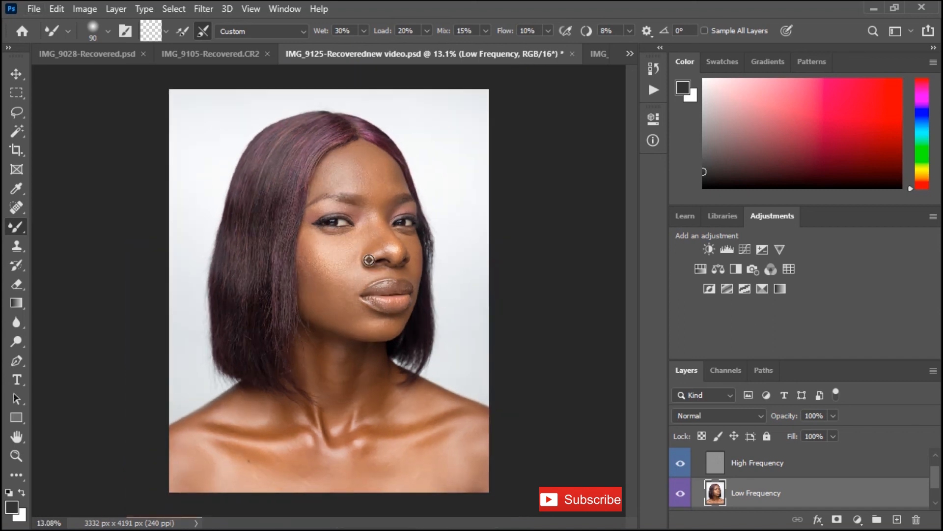
scroll(368, 262, "up", 1)
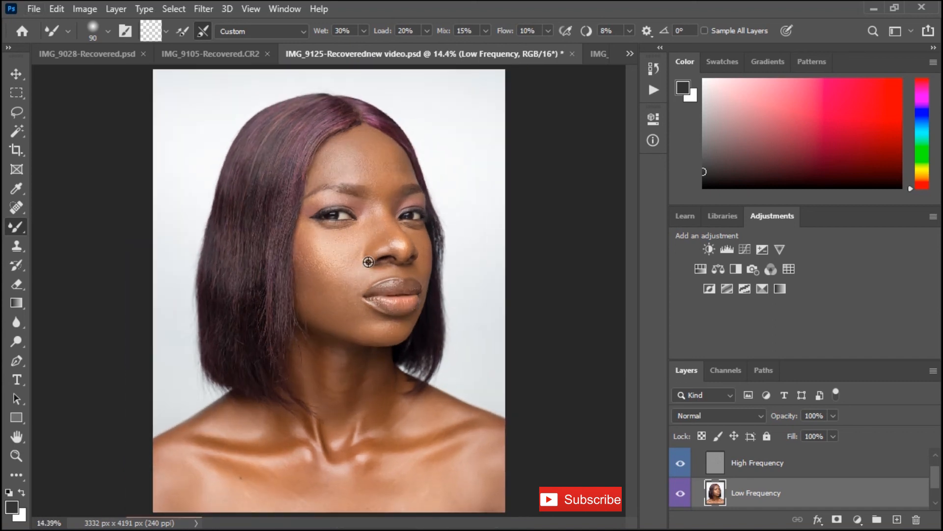
Deselect all layers with the Move tool and collapse the Frequency Separation group.
left_click(16, 74)
left_click(52, 140)
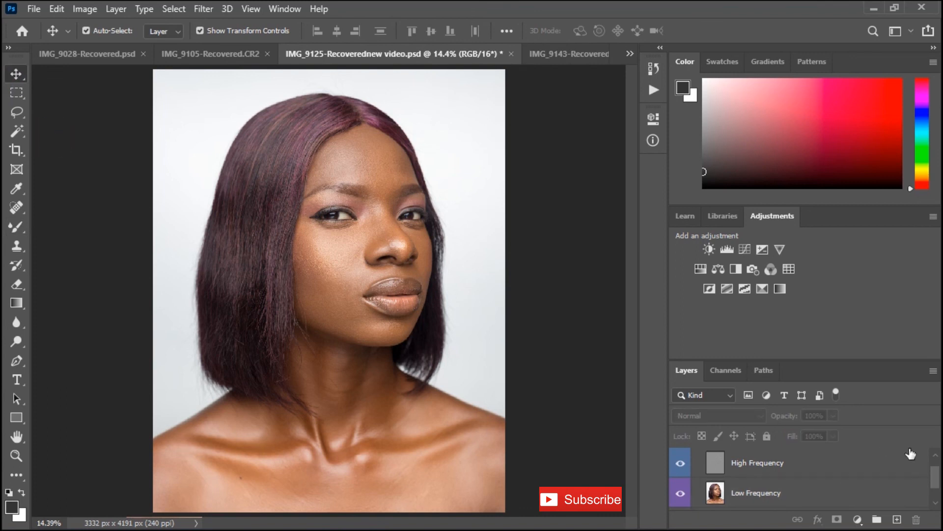
scroll(938, 482, "up", 2)
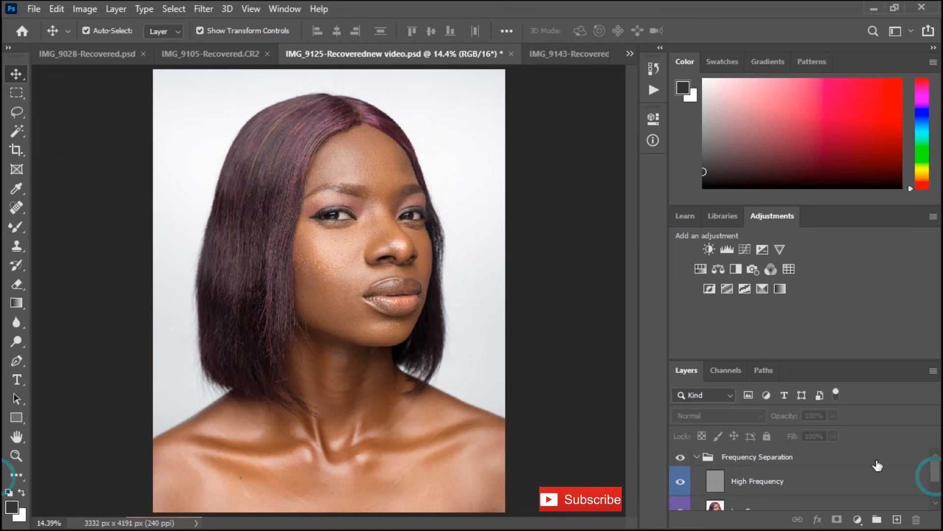
left_click(697, 457)
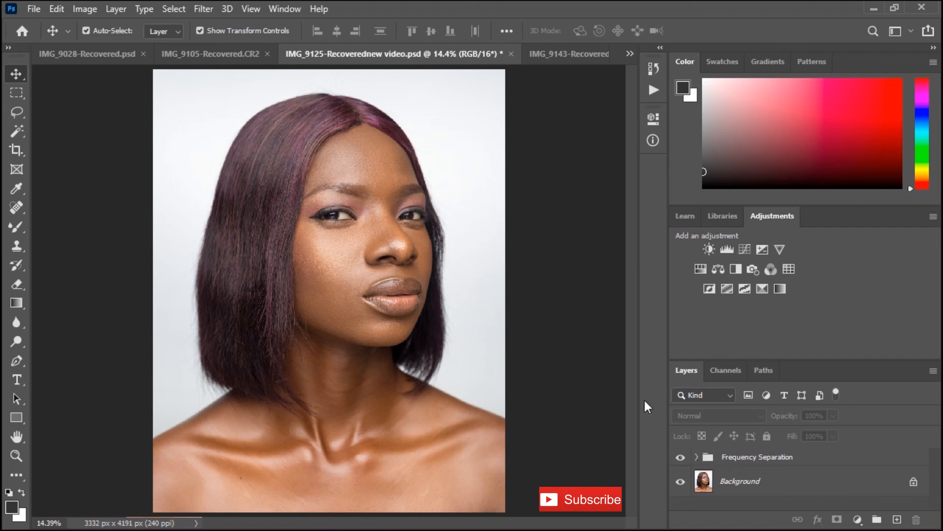
Reopen the Frequency Separation group and set up an enlarged Mixer Brush on the Low Frequency layer.
left_click(17, 226)
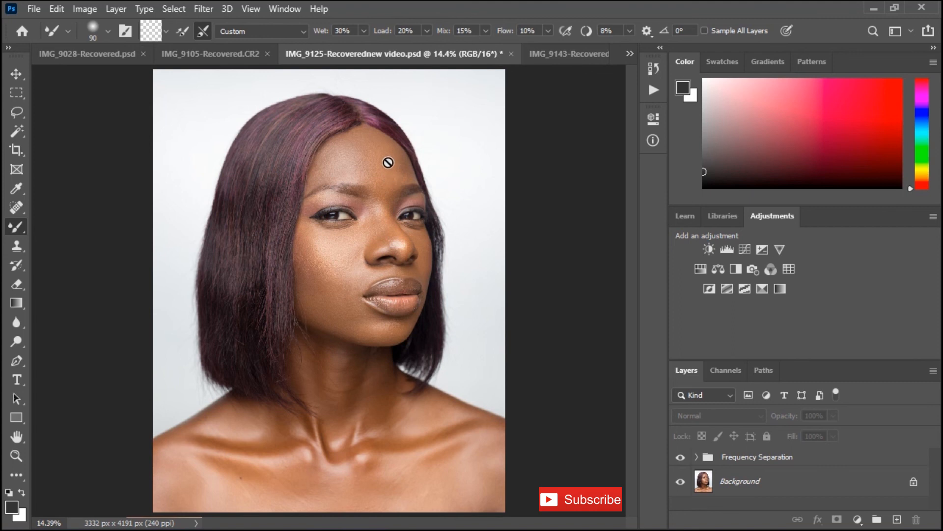
left_click(694, 457)
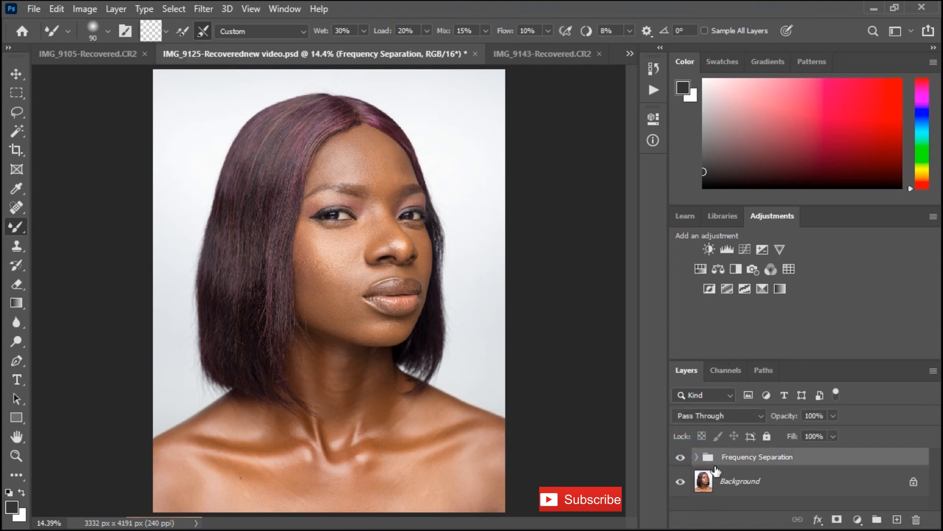
left_click(697, 457)
scroll(737, 477, "down", 2)
left_click(763, 486)
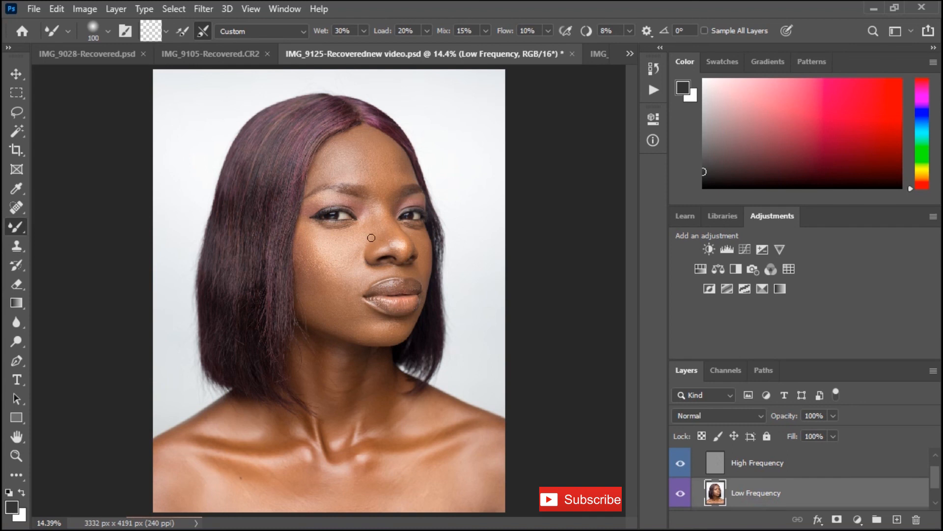
key("bracketright")
key("bracketright")
key("bracketright")
Switch to the Move tool and collapse the Frequency Separation group to finish the retouch.
left_click(17, 73)
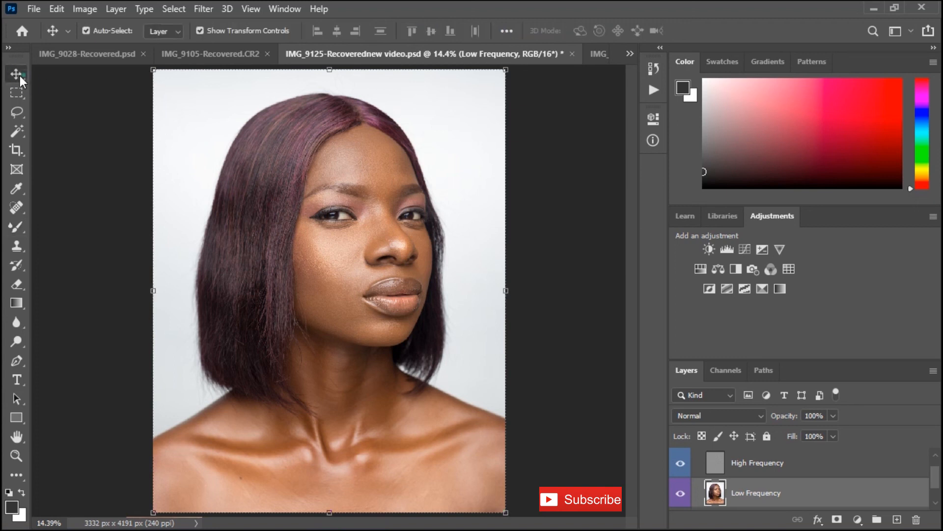
scroll(786, 471, "up", 1)
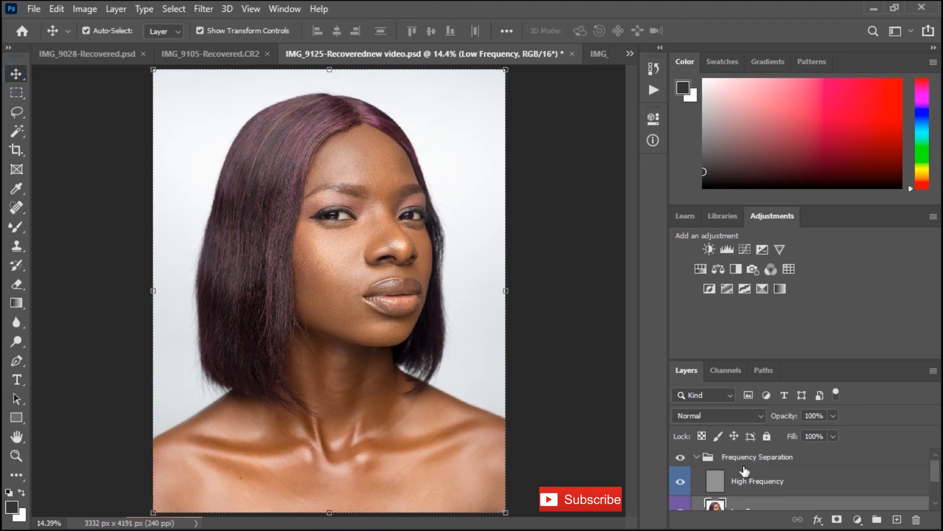
left_click(696, 457)
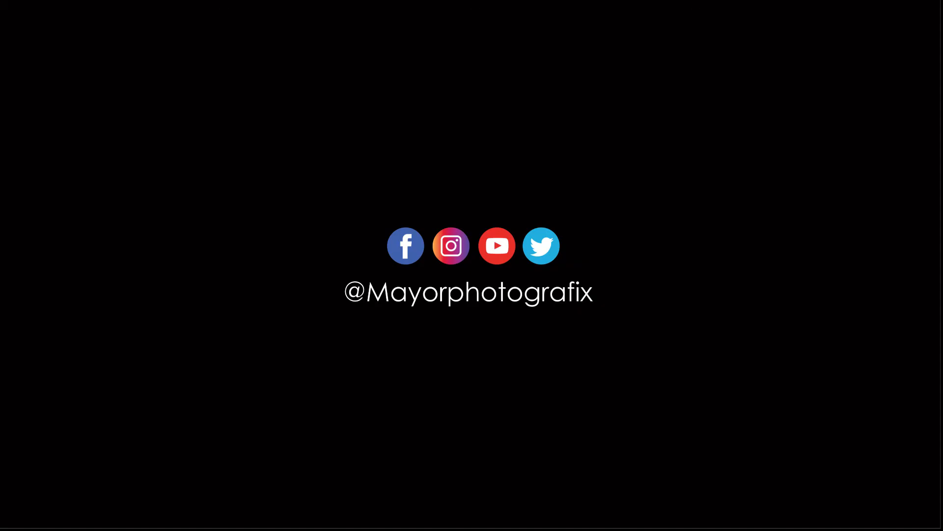